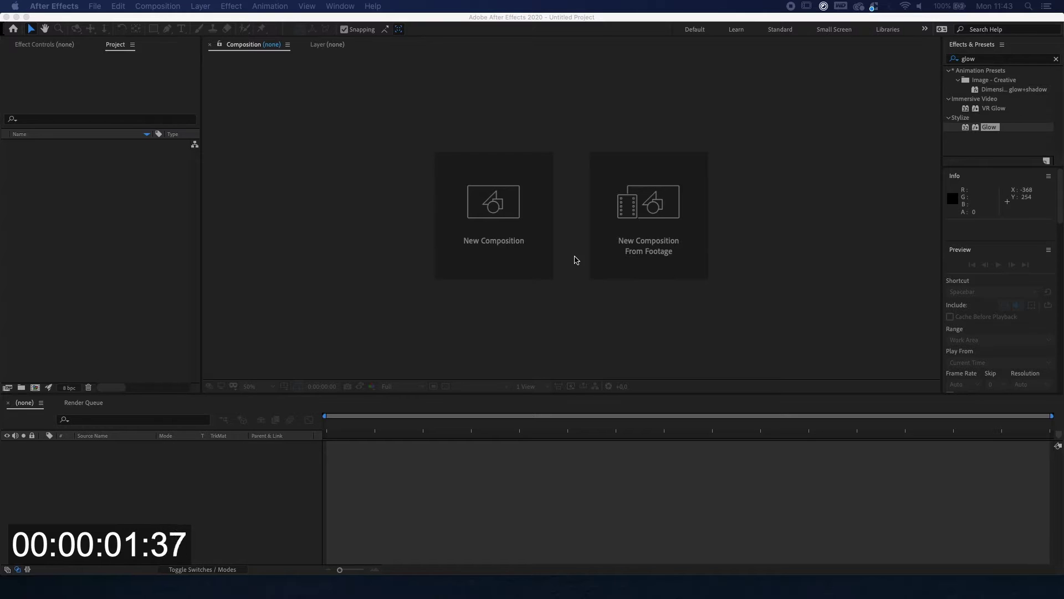
- Create a 1920×1080, 30 fps Comp 1, import Song.mp3 and place it as the comp's only layer
{"action": "left_click", "coordinate": [486, 220]}
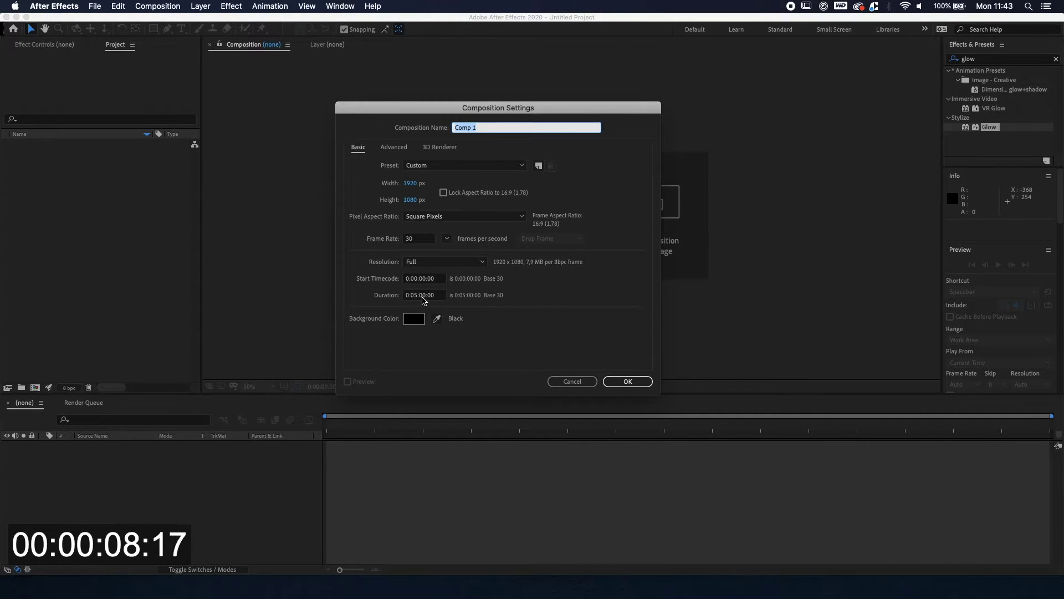
{"action": "left_click", "coordinate": [631, 382]}
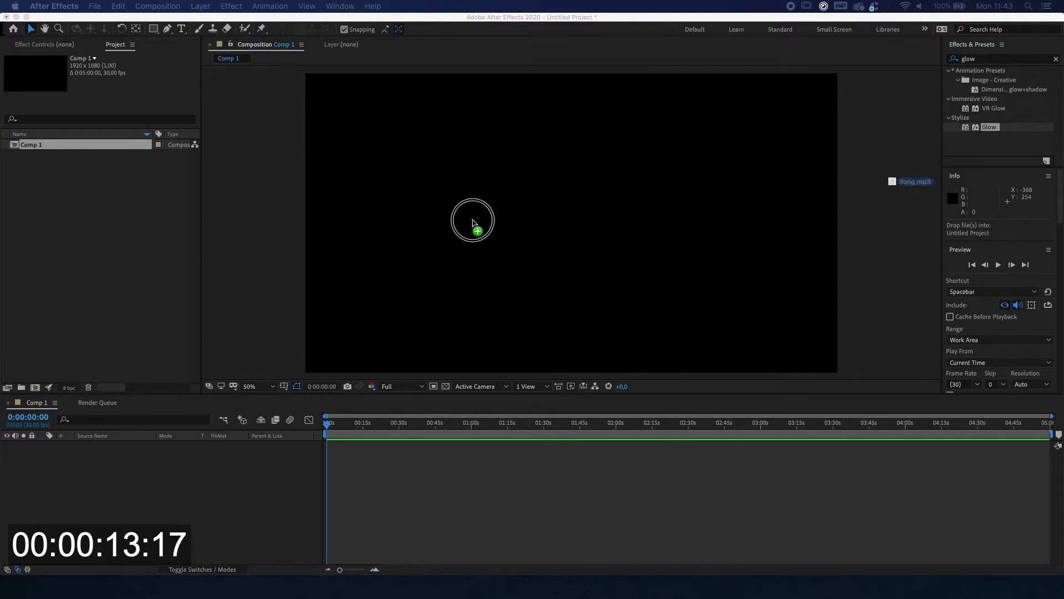
{"action": "left_click_drag", "start_coordinate": [475, 221], "coordinate": [61, 252]}
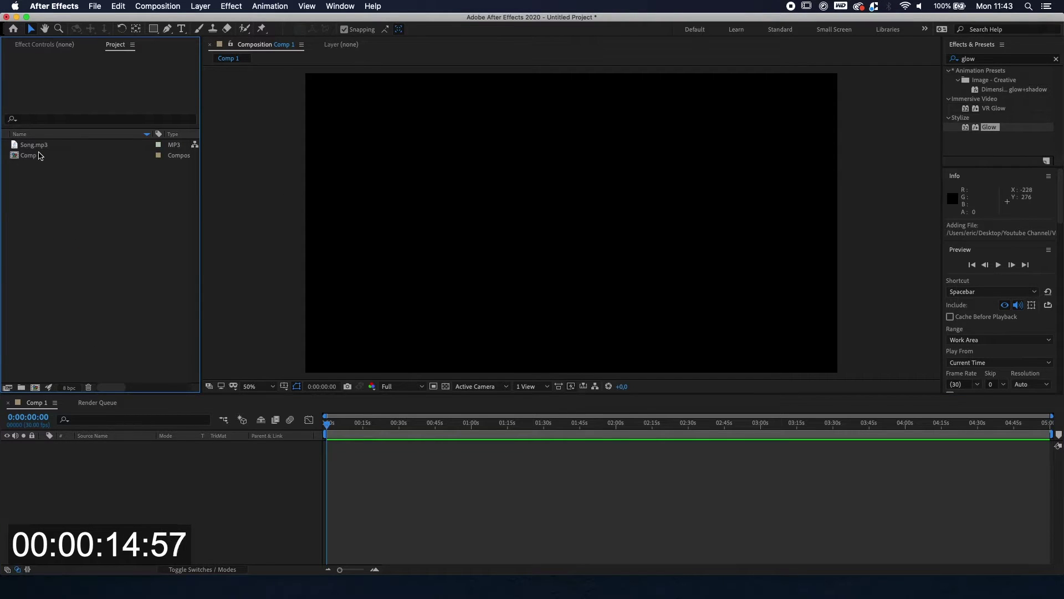
{"action": "left_click", "coordinate": [42, 146]}
{"action": "left_click_drag", "start_coordinate": [38, 147], "coordinate": [70, 499]}
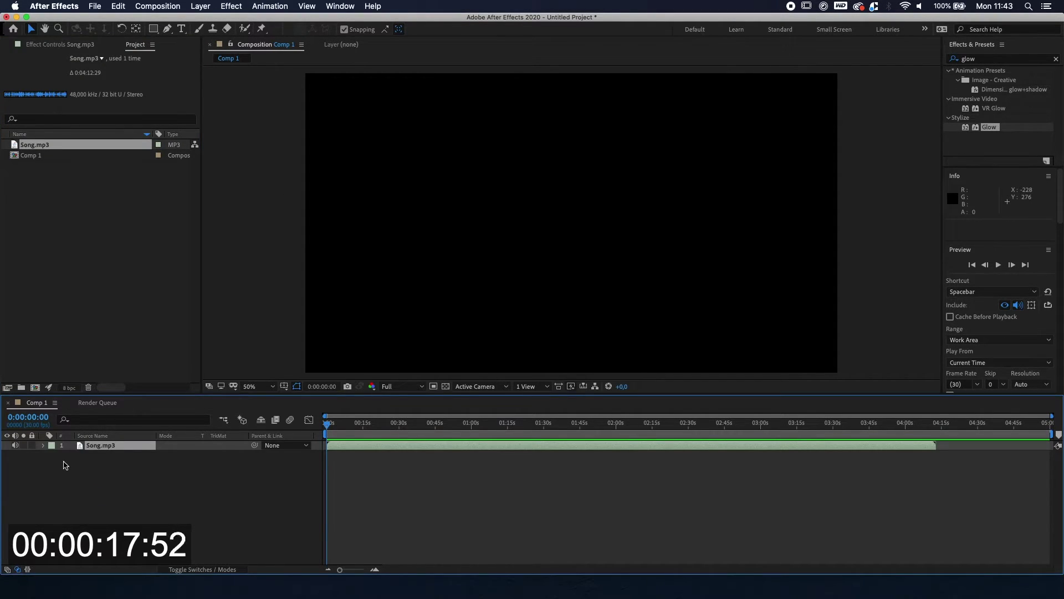
{"action": "left_click", "coordinate": [96, 502]}
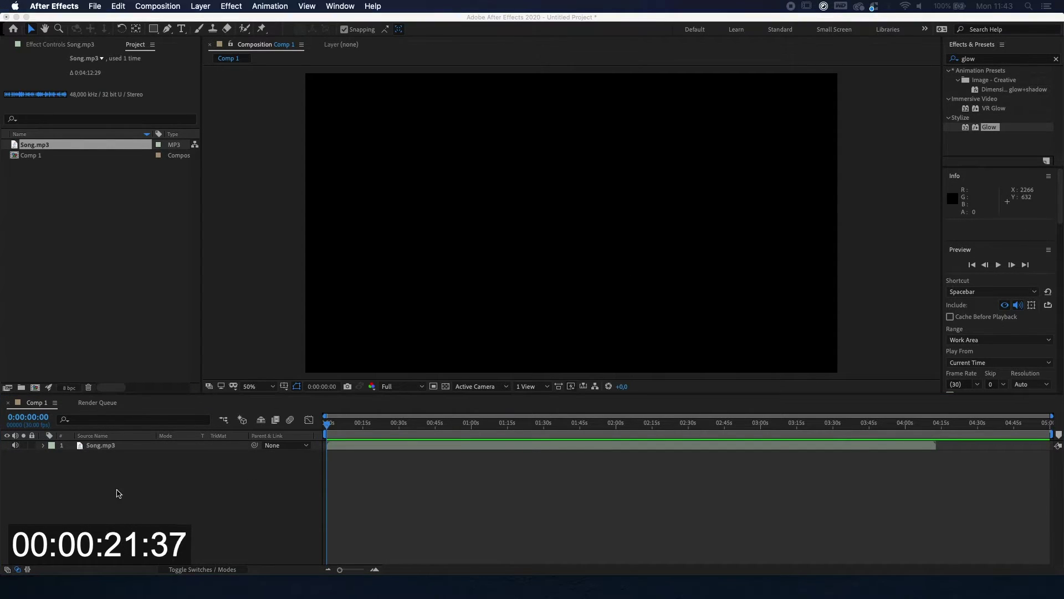
- Add a new Dark Gray Solid 1 layer to Comp 1 from the timeline's New menu
{"action": "right_click", "coordinate": [92, 477]}
{"action": "mouse_move", "coordinate": [114, 477]}
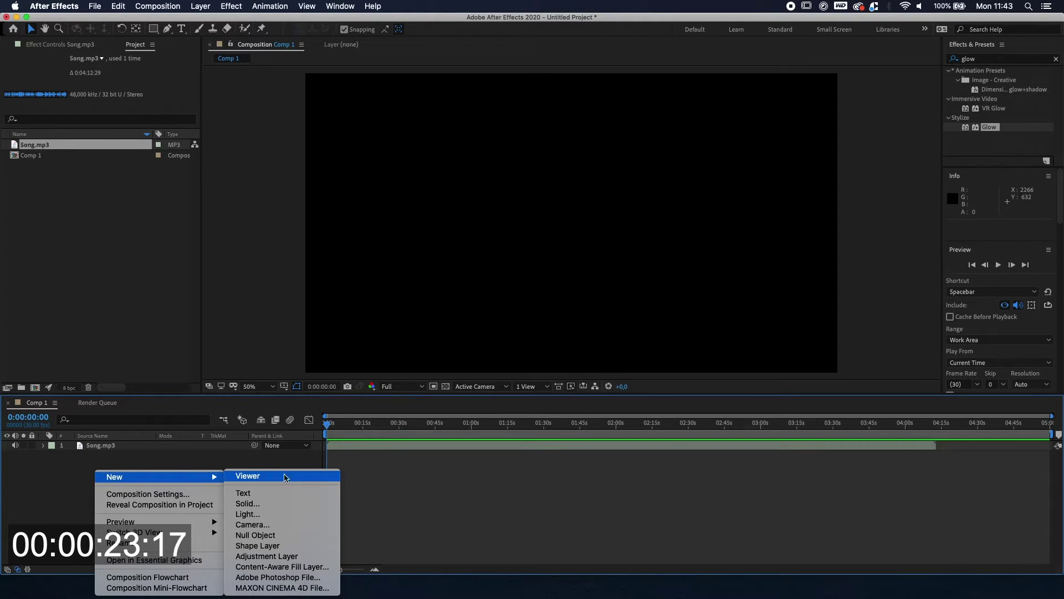
{"action": "left_click", "coordinate": [277, 504]}
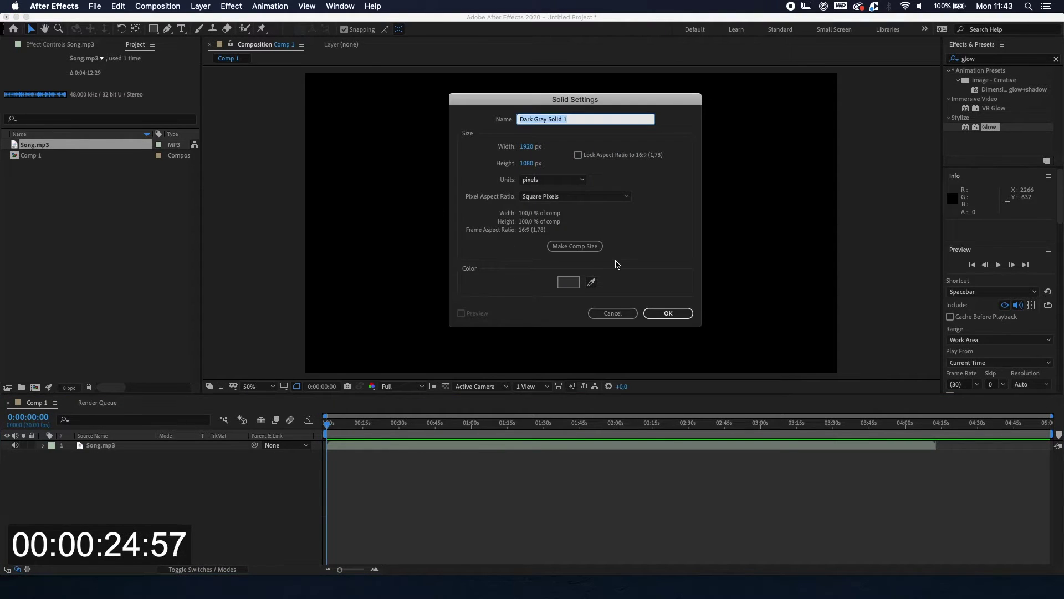
{"action": "left_click", "coordinate": [666, 314]}
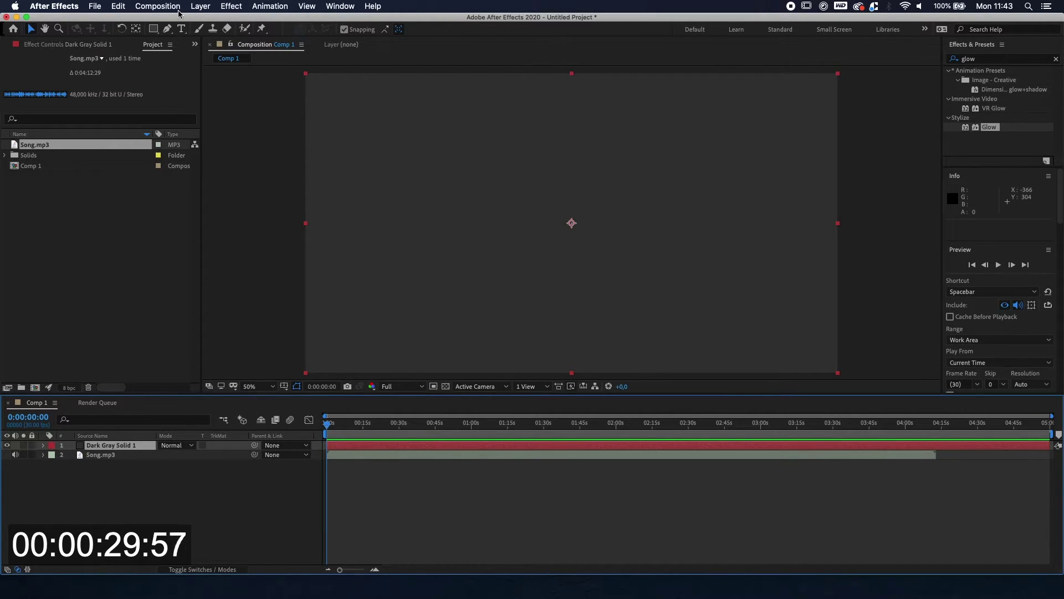
- Apply Effect > Generate > Audio Spectrum to the solid and start choosing its Audio Layer
{"action": "left_click", "coordinate": [232, 6]}
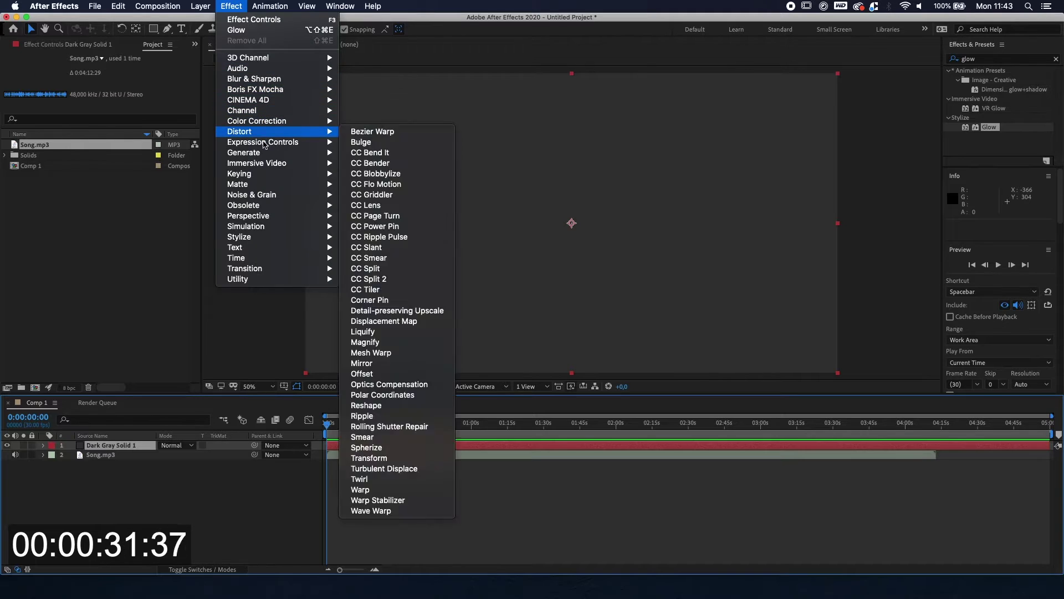
{"action": "mouse_move", "coordinate": [266, 153]}
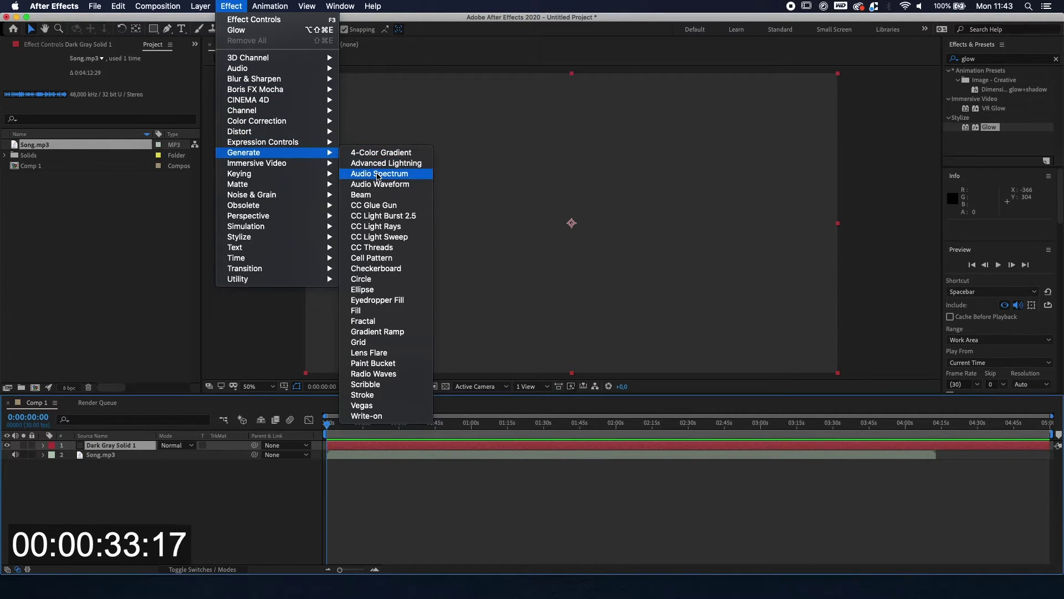
{"action": "left_click", "coordinate": [379, 174]}
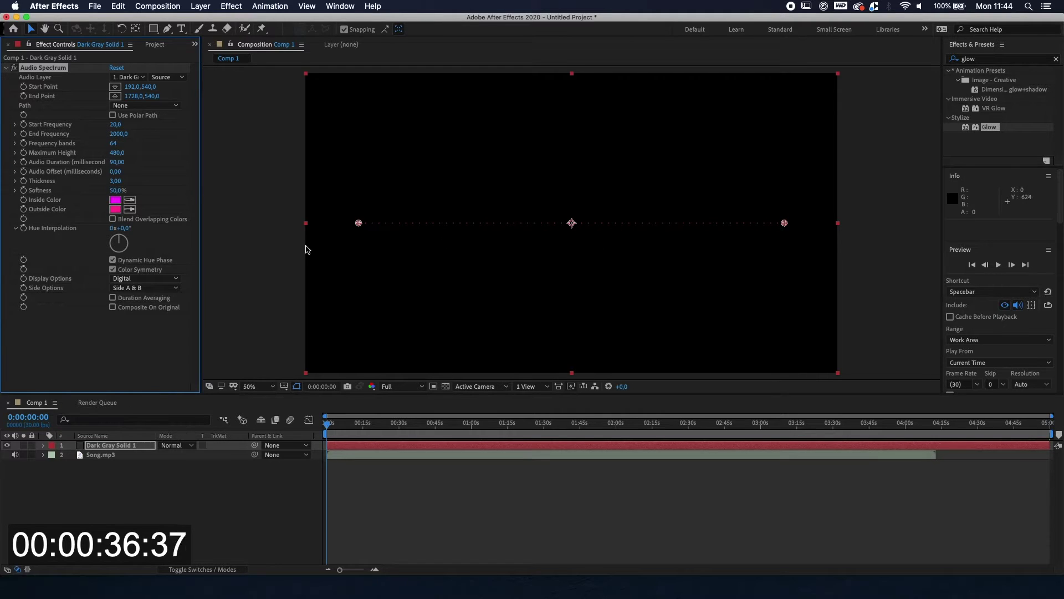
{"action": "left_click_drag", "start_coordinate": [333, 428], "coordinate": [296, 441]}
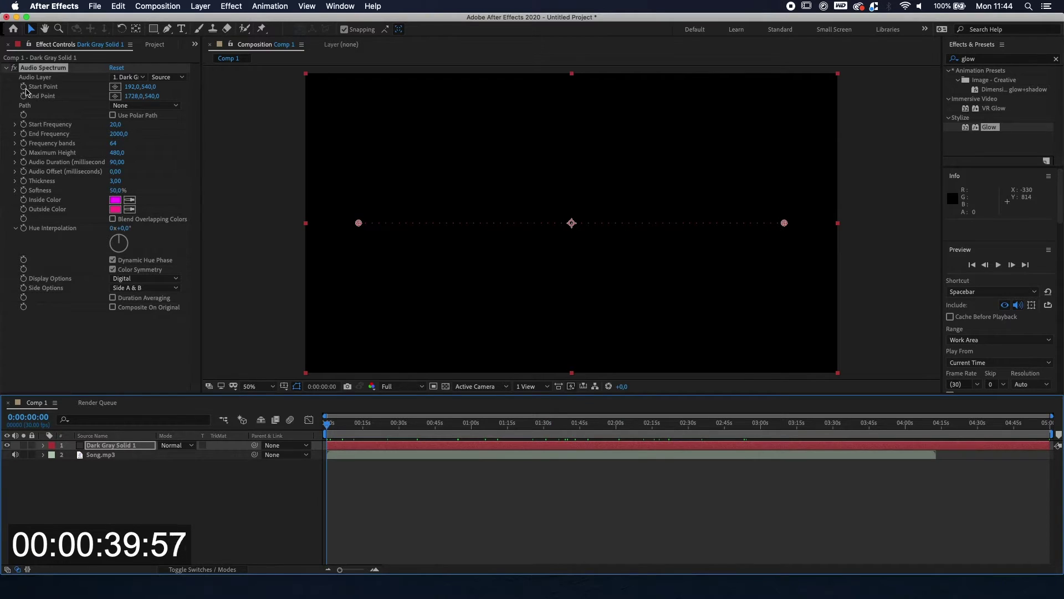
{"action": "left_click", "coordinate": [129, 78]}
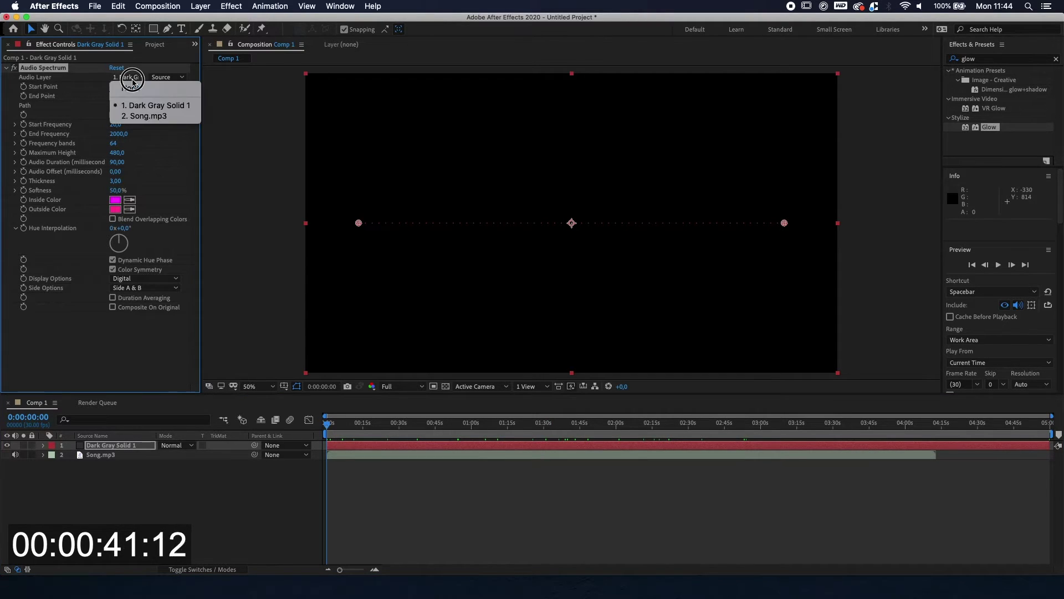
- Drive the spectrum from Song.mp3, with End Frequency 800 and 125 frequency bands
{"action": "left_click", "coordinate": [166, 116]}
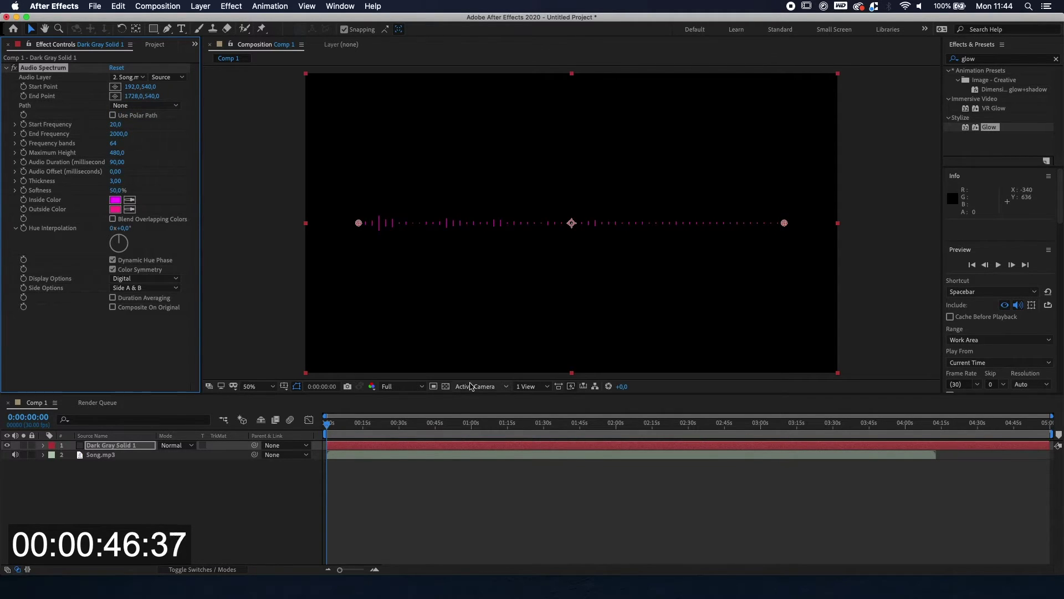
{"action": "left_click_drag", "start_coordinate": [328, 424], "coordinate": [255, 435]}
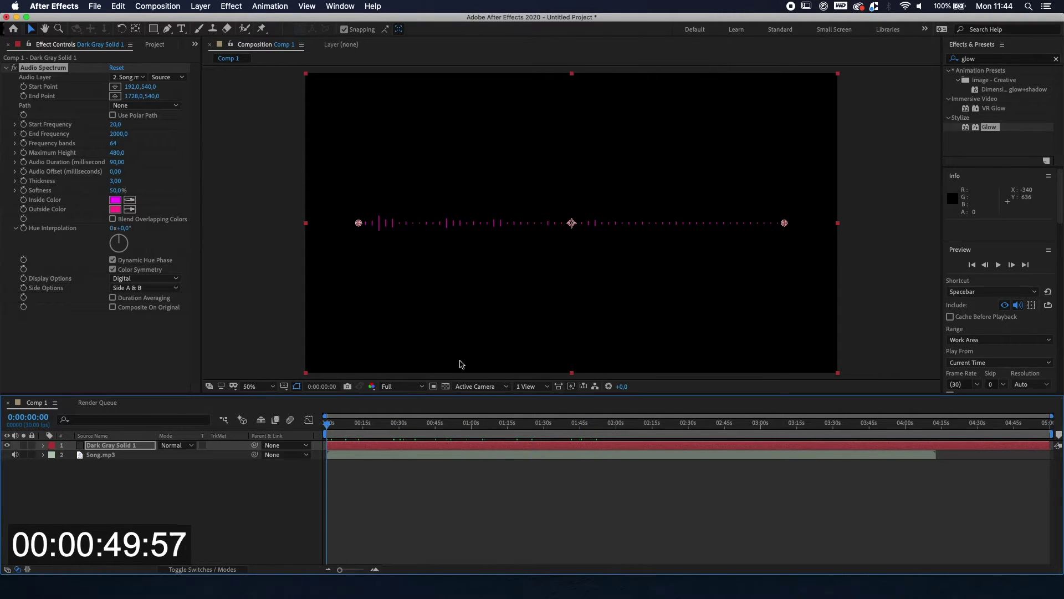
{"action": "left_click", "coordinate": [121, 136]}
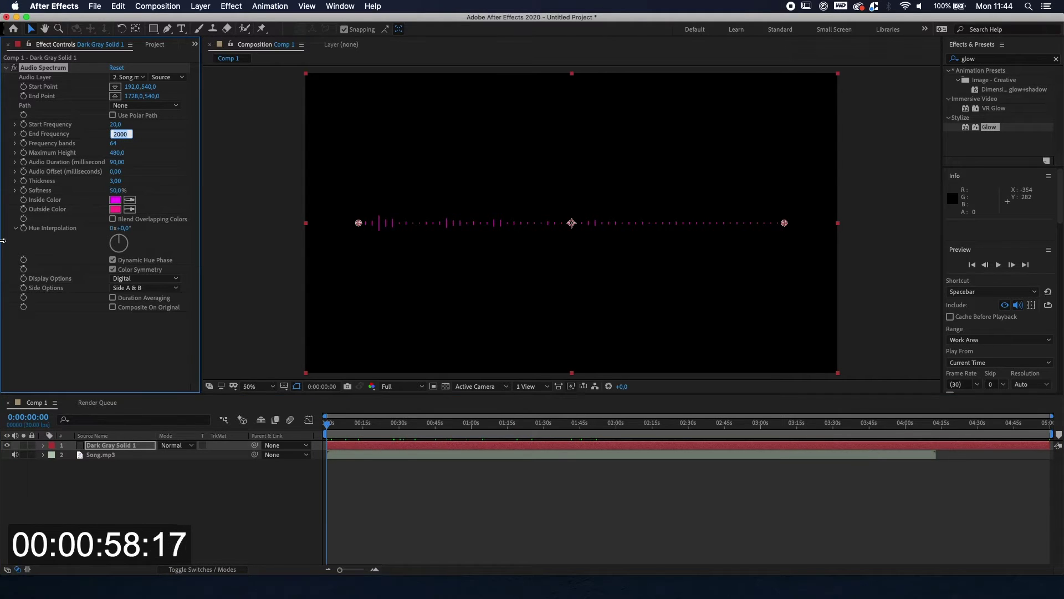
{"action": "type", "text": "800"}
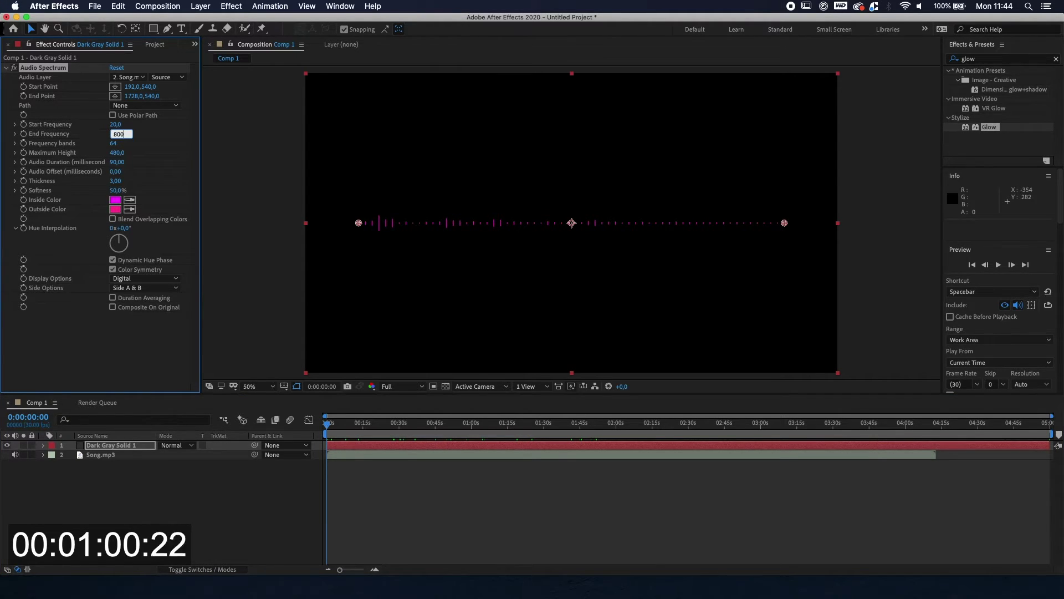
{"action": "key", "text": "Return"}
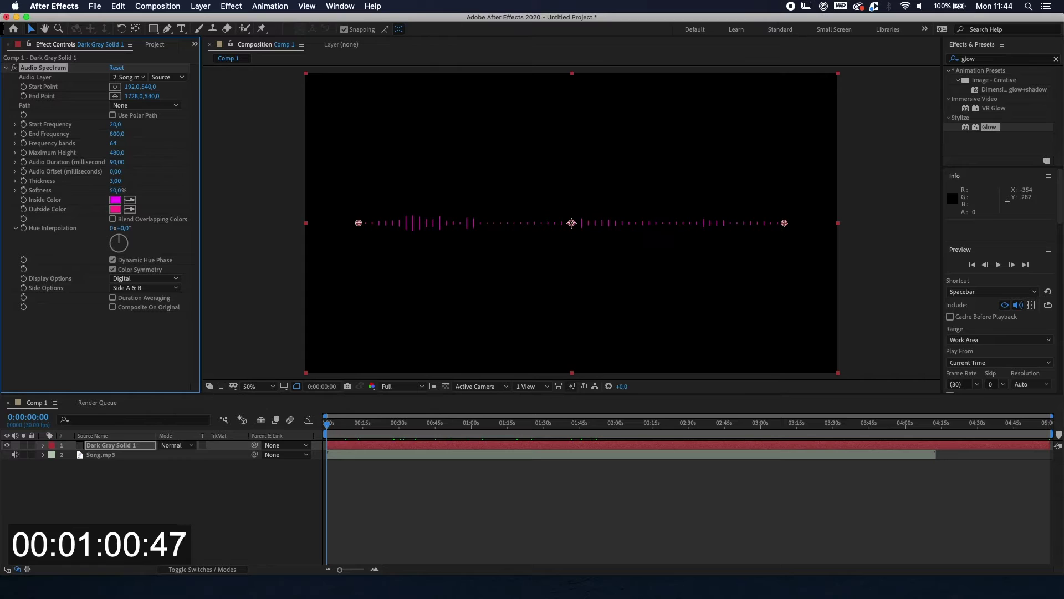
{"action": "left_click", "coordinate": [114, 143]}
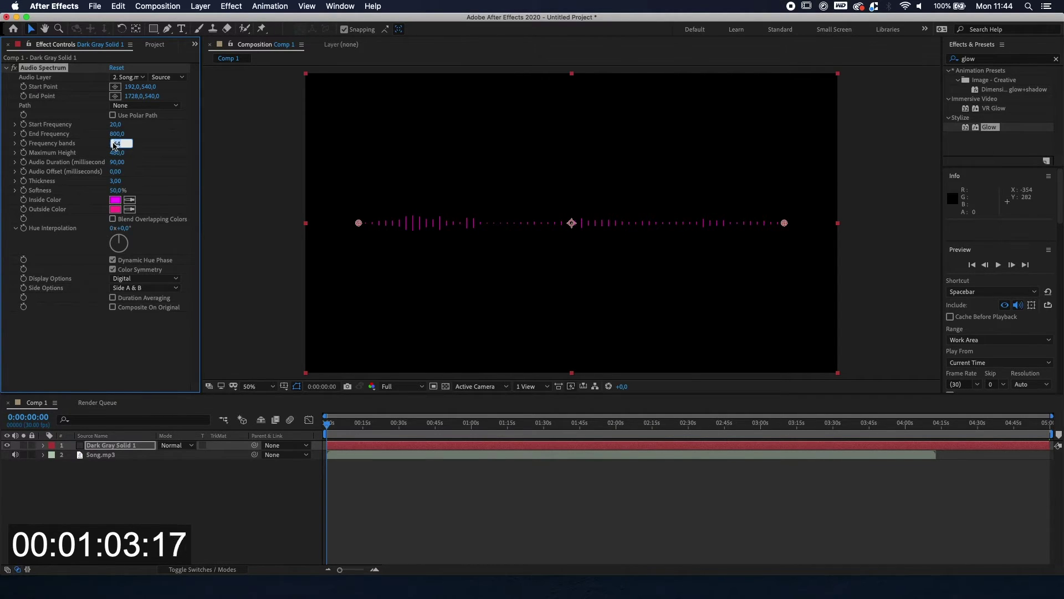
{"action": "type", "text": "125"}
{"action": "key", "text": "Return"}
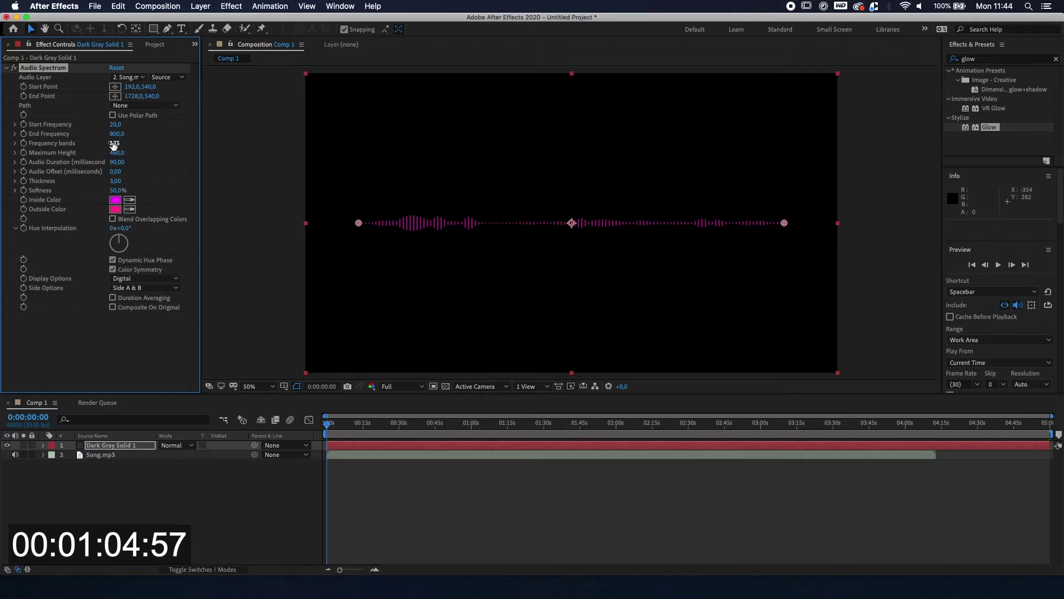
- Set the spectrum's Maximum Height to 800, previewing the bars later in the song
{"action": "left_click", "coordinate": [118, 155]}
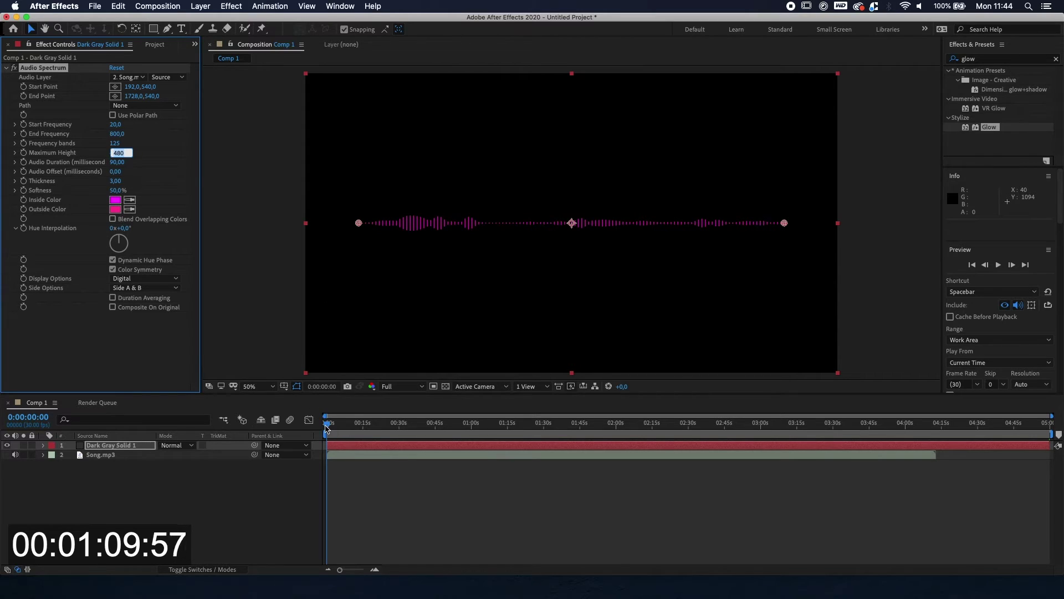
{"action": "left_click", "coordinate": [368, 426]}
{"action": "left_click_drag", "start_coordinate": [373, 429], "coordinate": [374, 428]}
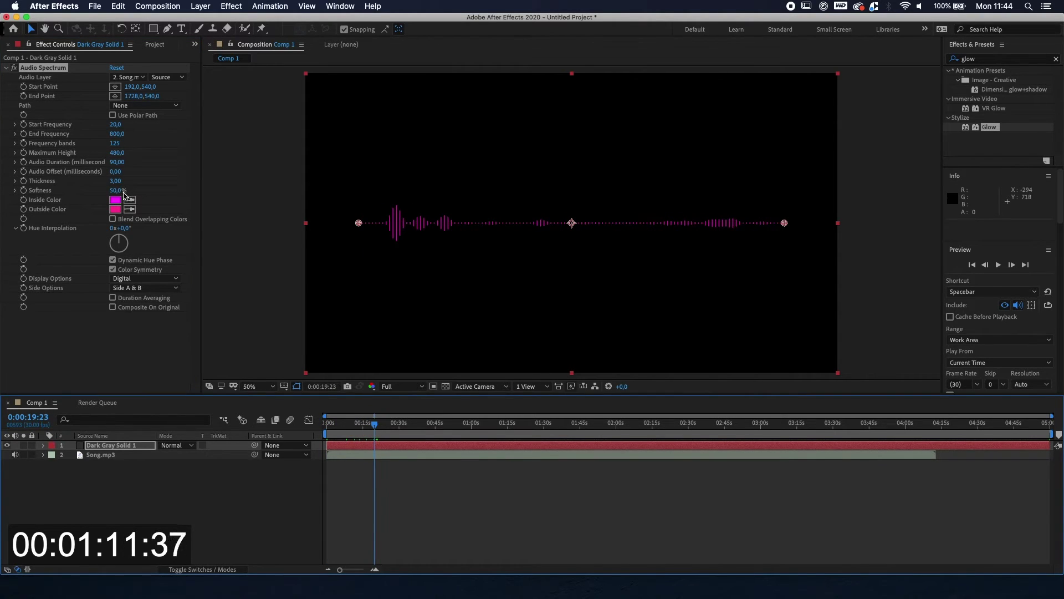
{"action": "left_click_drag", "start_coordinate": [122, 155], "coordinate": [183, 161]}
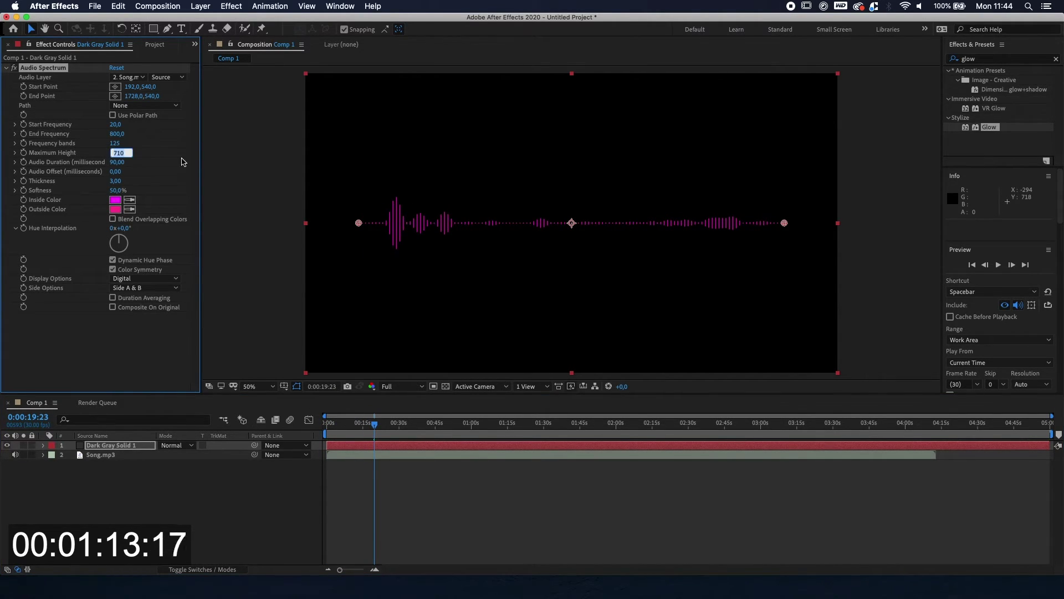
{"action": "type", "text": "800"}
{"action": "key", "text": "Return"}
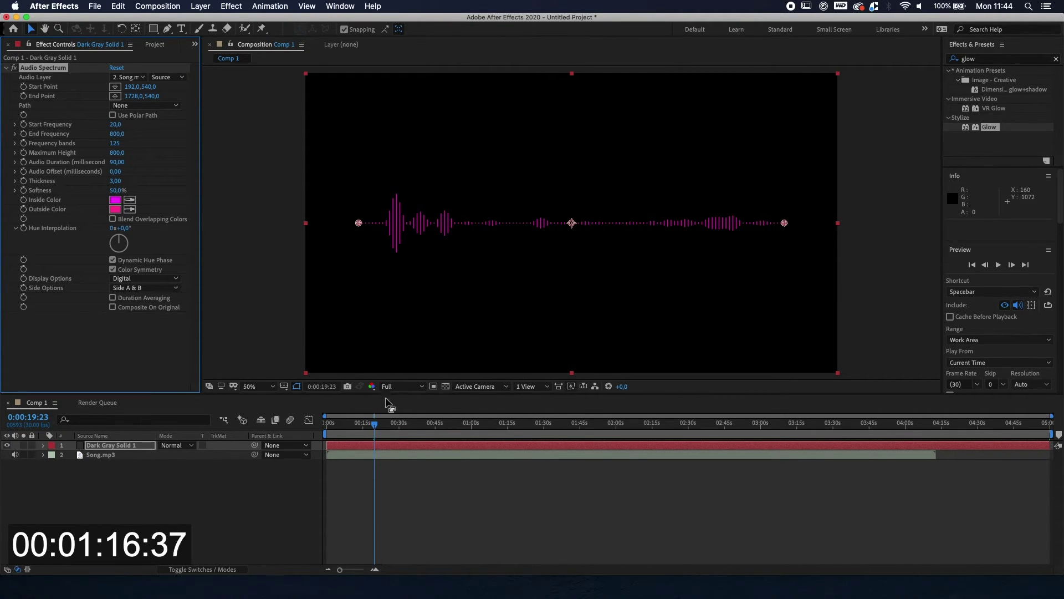
{"action": "left_click_drag", "start_coordinate": [374, 424], "coordinate": [414, 426]}
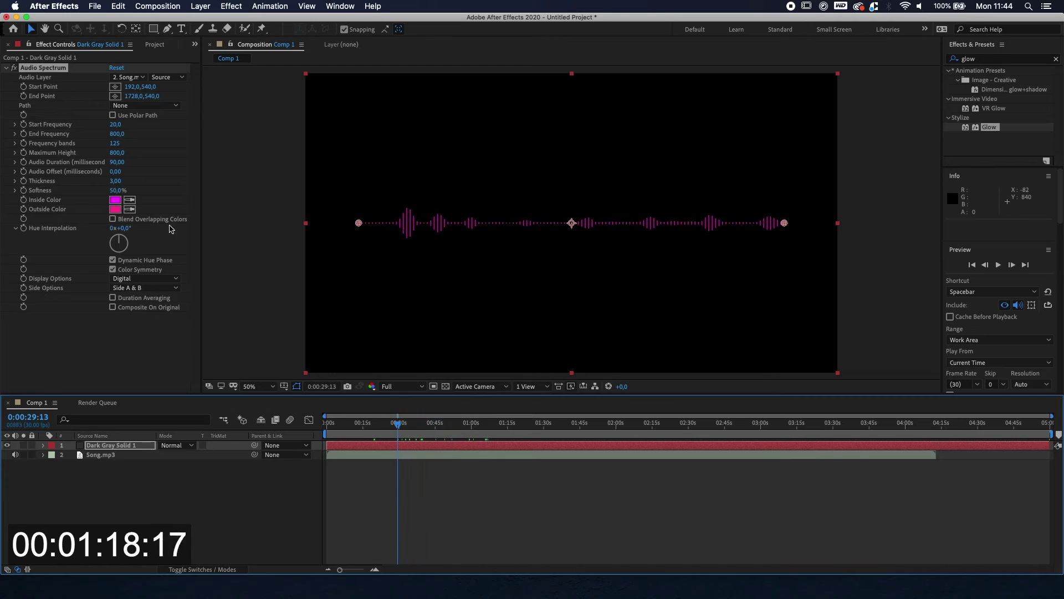
- Set the bar Thickness to 6 and Softness to 25%
{"action": "left_click", "coordinate": [116, 180]}
{"action": "type", "text": "6"}
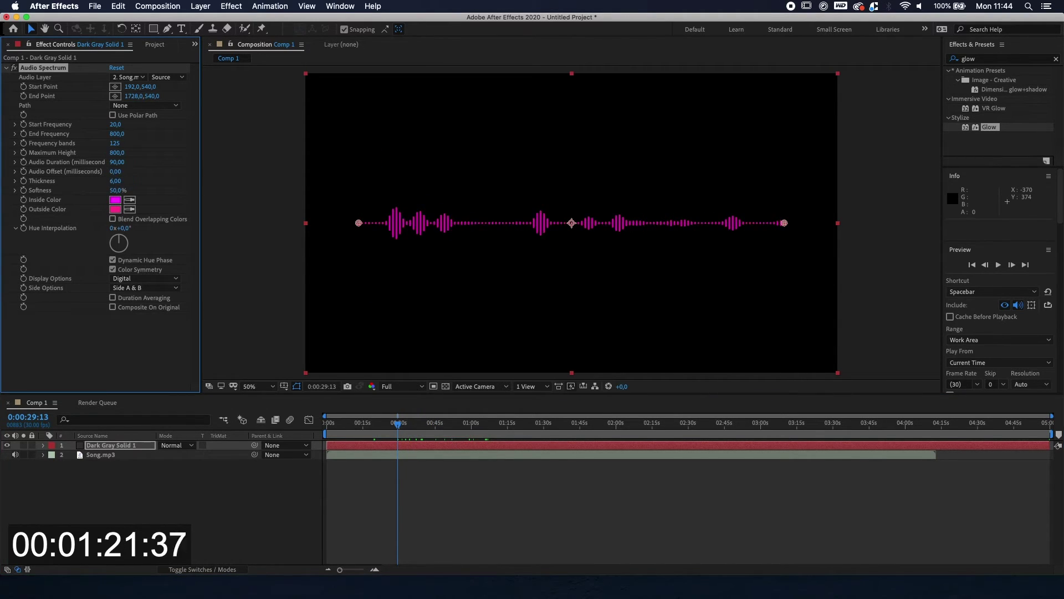
{"action": "key", "text": "Return"}
{"action": "left_click", "coordinate": [113, 191]}
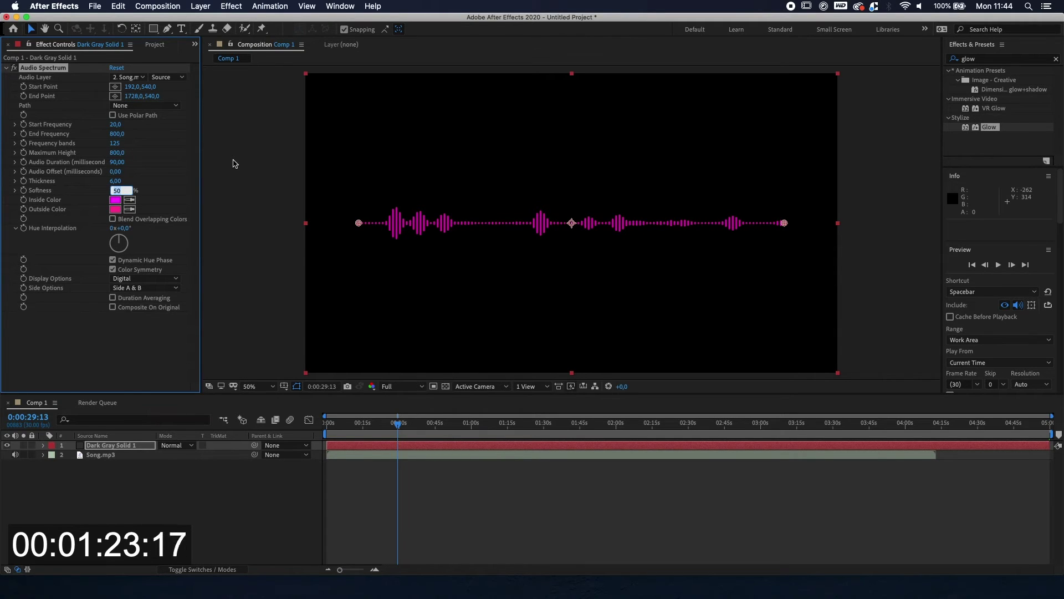
{"action": "type", "text": "25"}
{"action": "key", "text": "Return"}
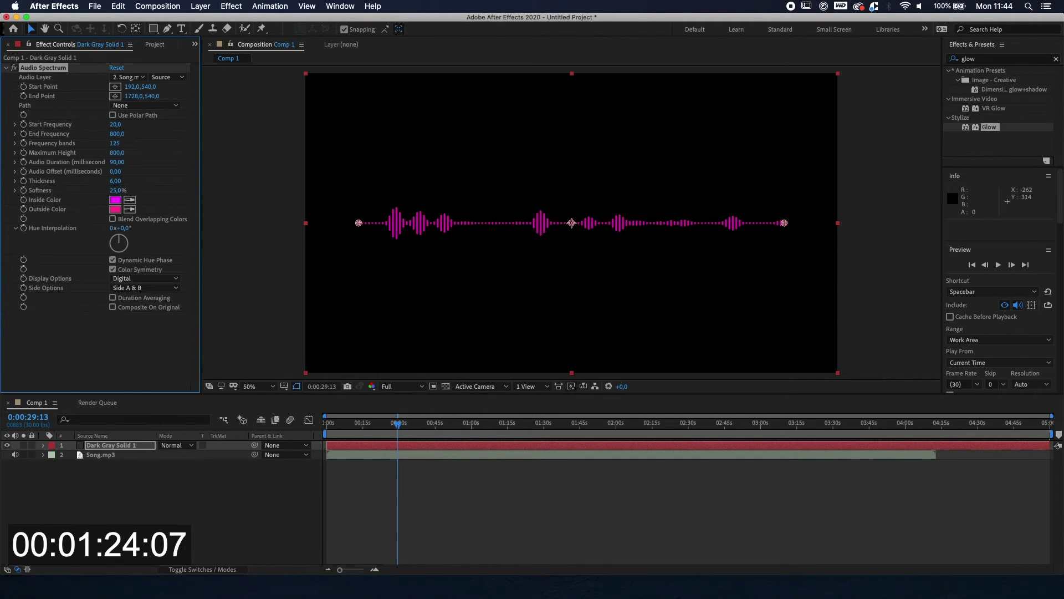
- Make the Inside Color bright green (0DFF9D) and the Outside Color bright blue
{"action": "left_click", "coordinate": [118, 201]}
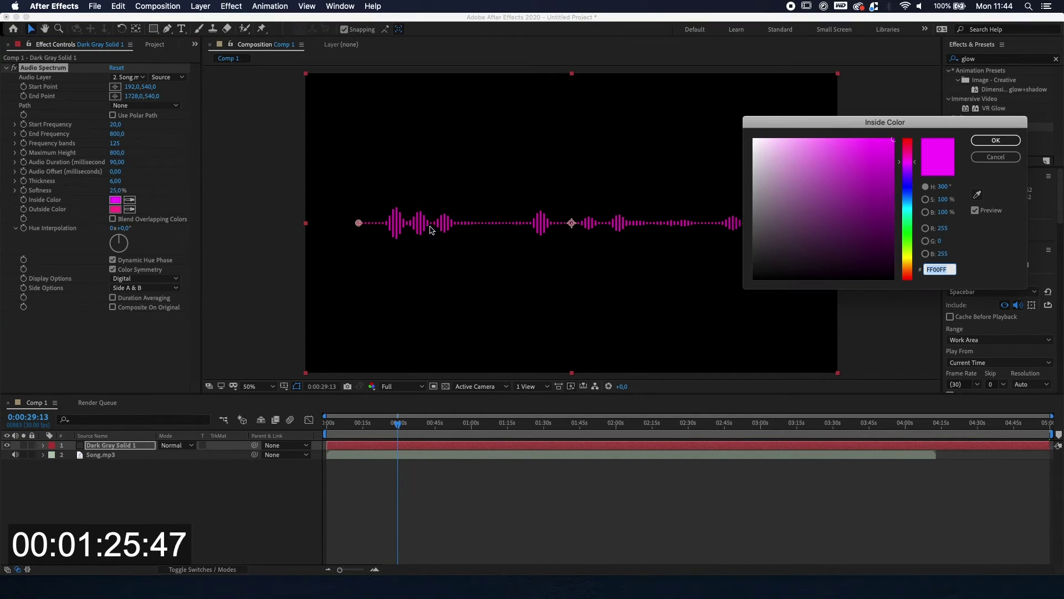
{"action": "left_click", "coordinate": [907, 218]}
{"action": "left_click_drag", "start_coordinate": [886, 141], "coordinate": [887, 119]}
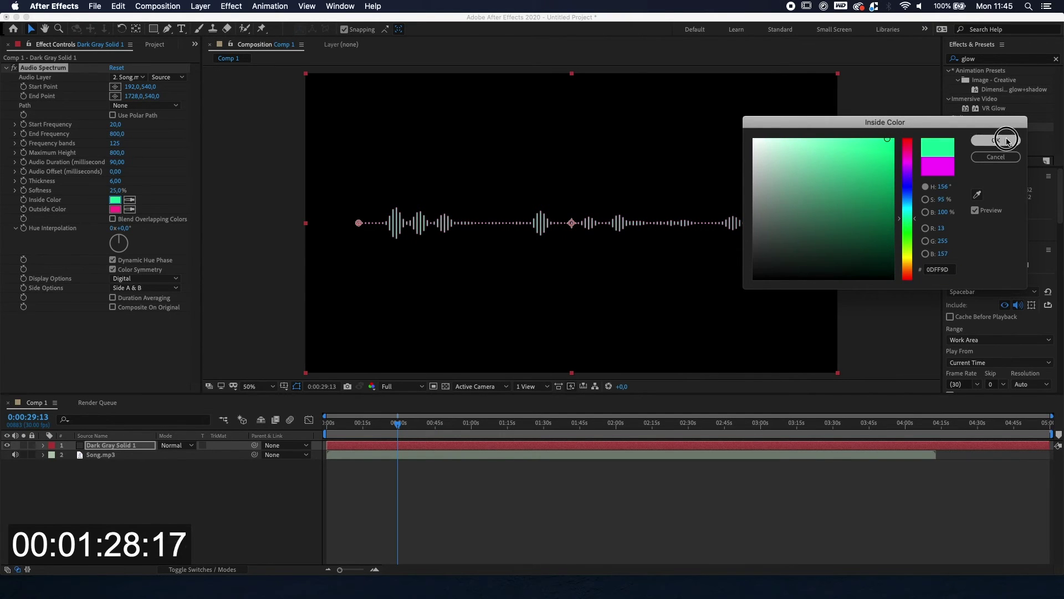
{"action": "left_click", "coordinate": [996, 140]}
{"action": "left_click", "coordinate": [115, 209]}
{"action": "left_click", "coordinate": [907, 208]}
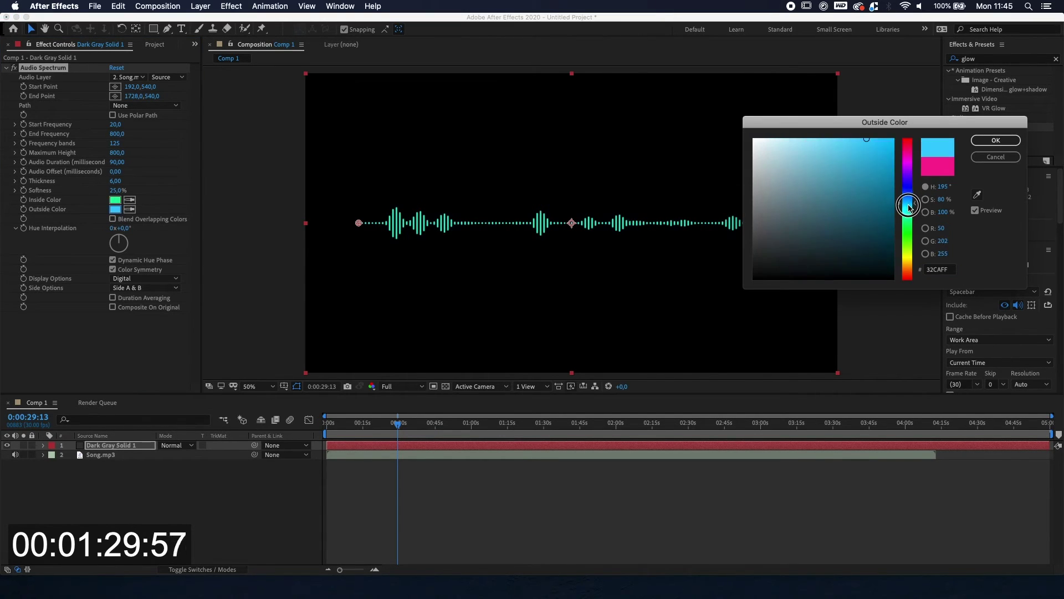
{"action": "left_click_drag", "start_coordinate": [883, 149], "coordinate": [893, 168]}
{"action": "left_click", "coordinate": [973, 142]}
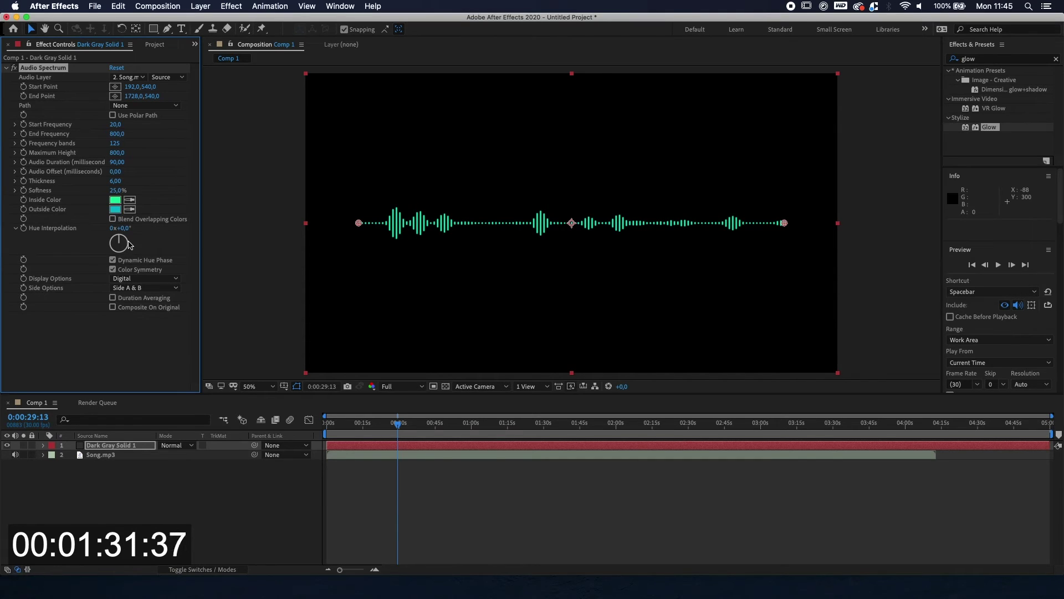
- Set Hue Interpolation to -92° and Side Options to Side A only
{"action": "left_click_drag", "start_coordinate": [127, 252], "coordinate": [105, 238]}
{"action": "left_click", "coordinate": [143, 287]}
{"action": "left_click", "coordinate": [143, 299]}
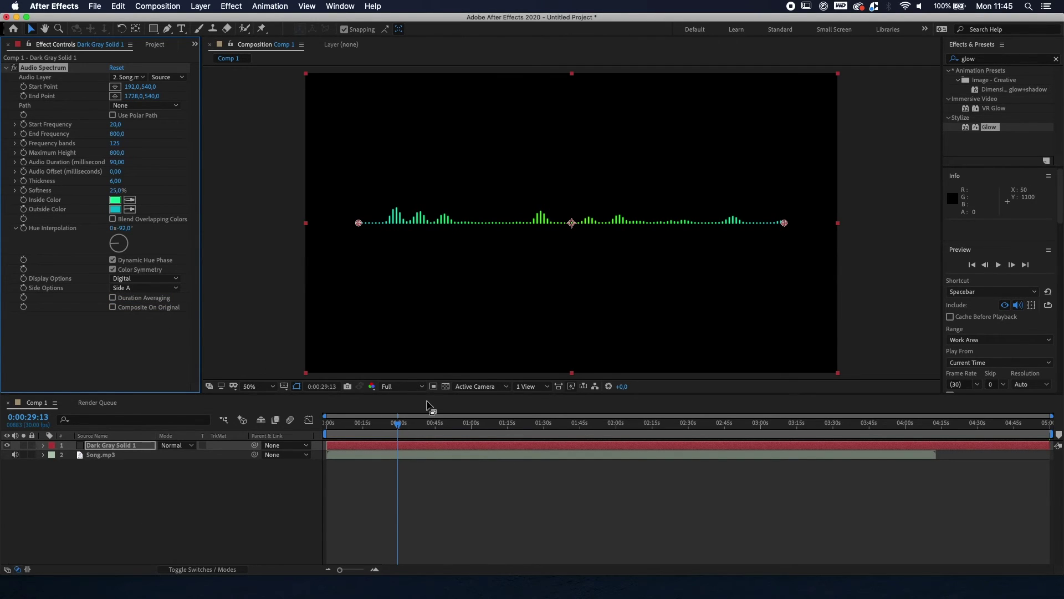
{"action": "left_click_drag", "start_coordinate": [398, 425], "coordinate": [313, 410]}
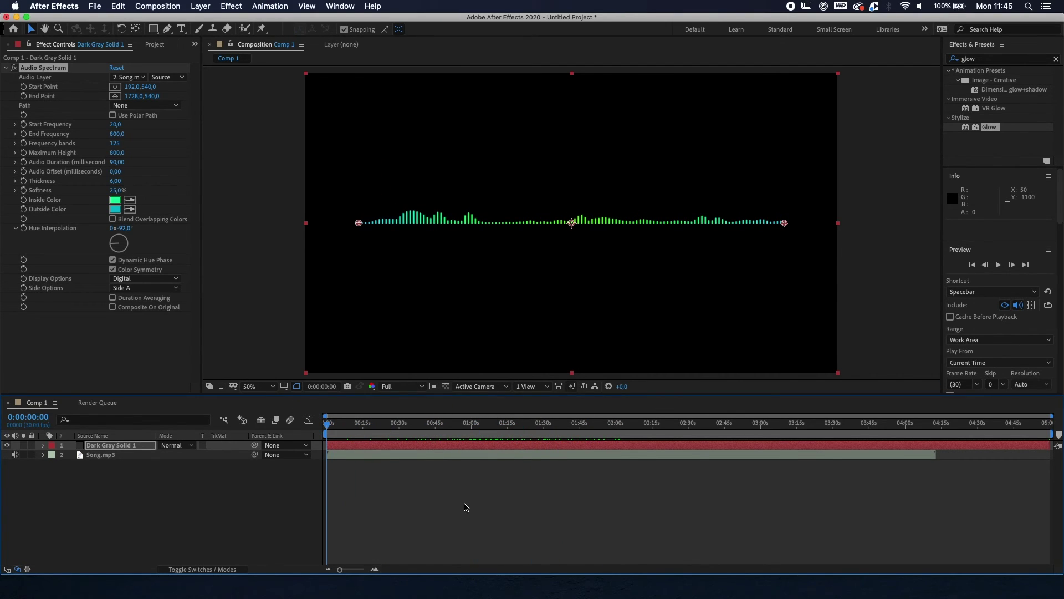